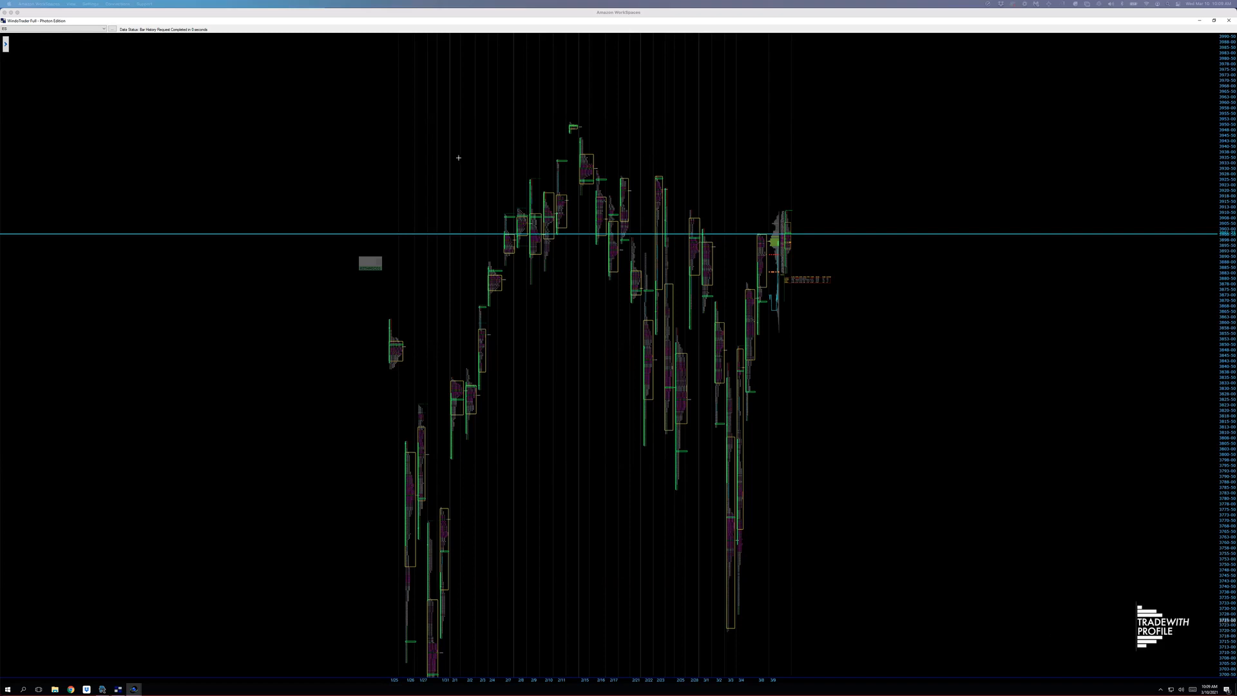
Step: Box the rising, choppy-middle and most recent stretches of bars in red to mark the three ranges
{"action": "left_click_drag", "start_coordinate": [473, 126], "coordinate": [578, 408]}
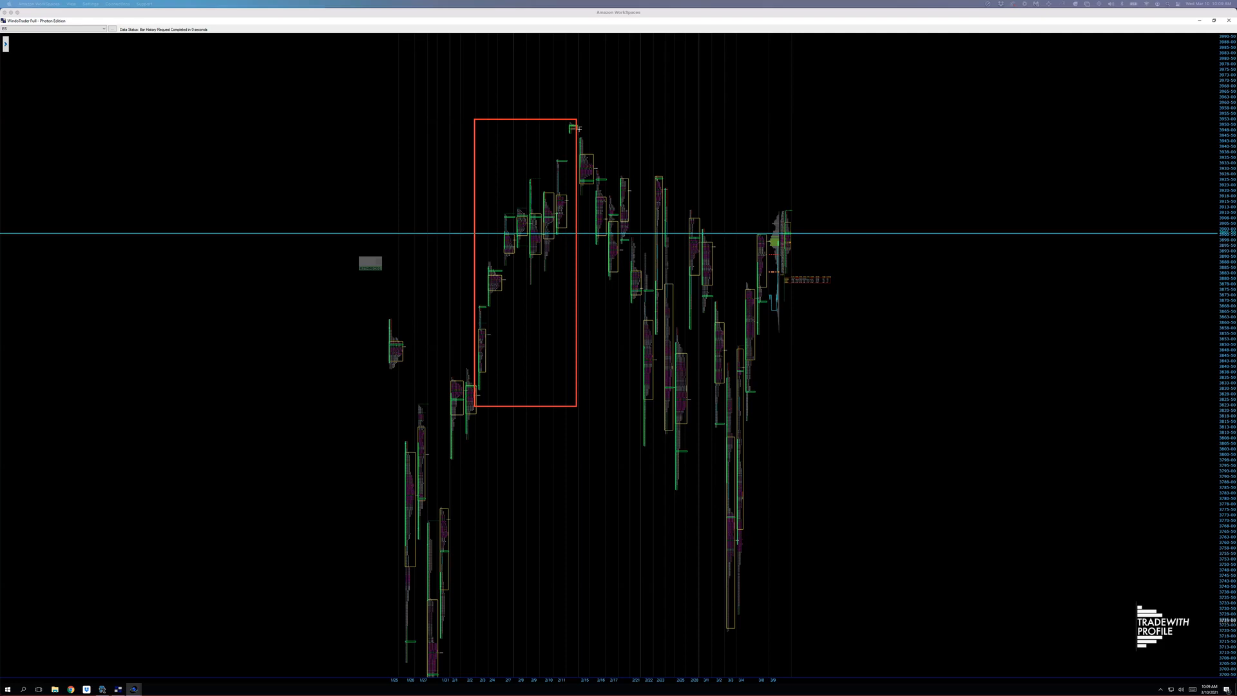
{"action": "left_click_drag", "start_coordinate": [578, 128], "coordinate": [727, 474]}
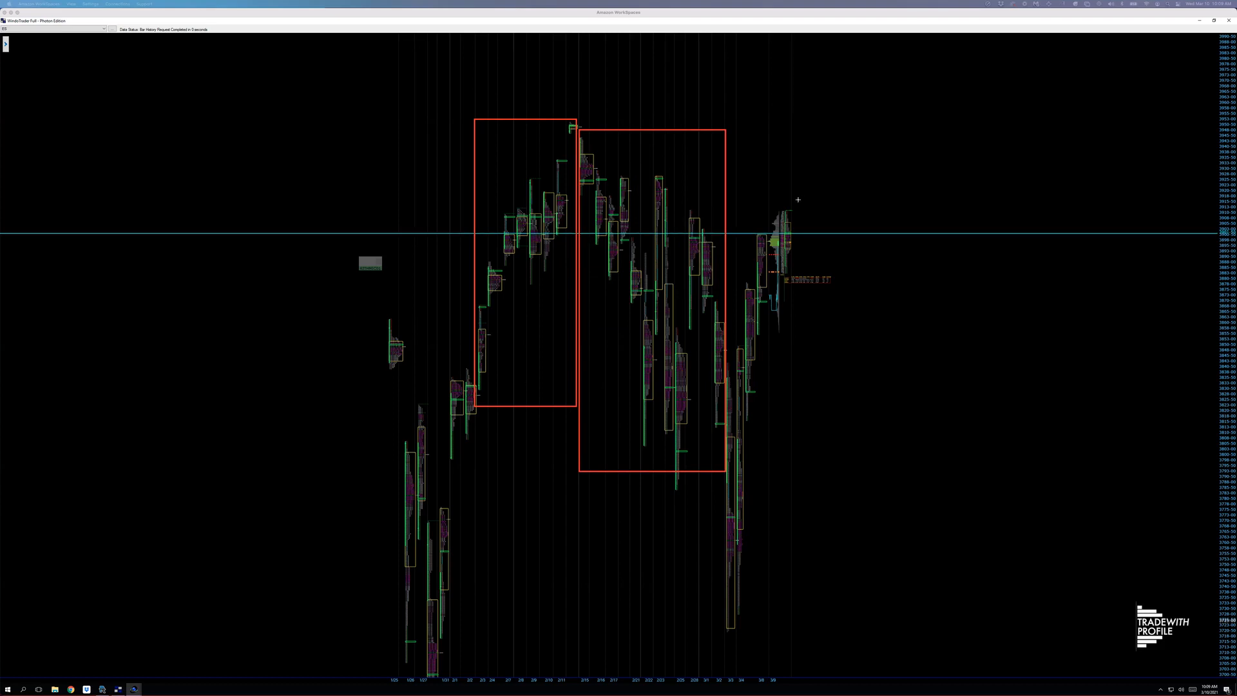
{"action": "mouse_move", "coordinate": [798, 200]}
{"action": "left_mouse_down"}
{"action": "mouse_move", "coordinate": [730, 282]}
{"action": "mouse_move", "coordinate": [725, 635]}
{"action": "left_mouse_up"}
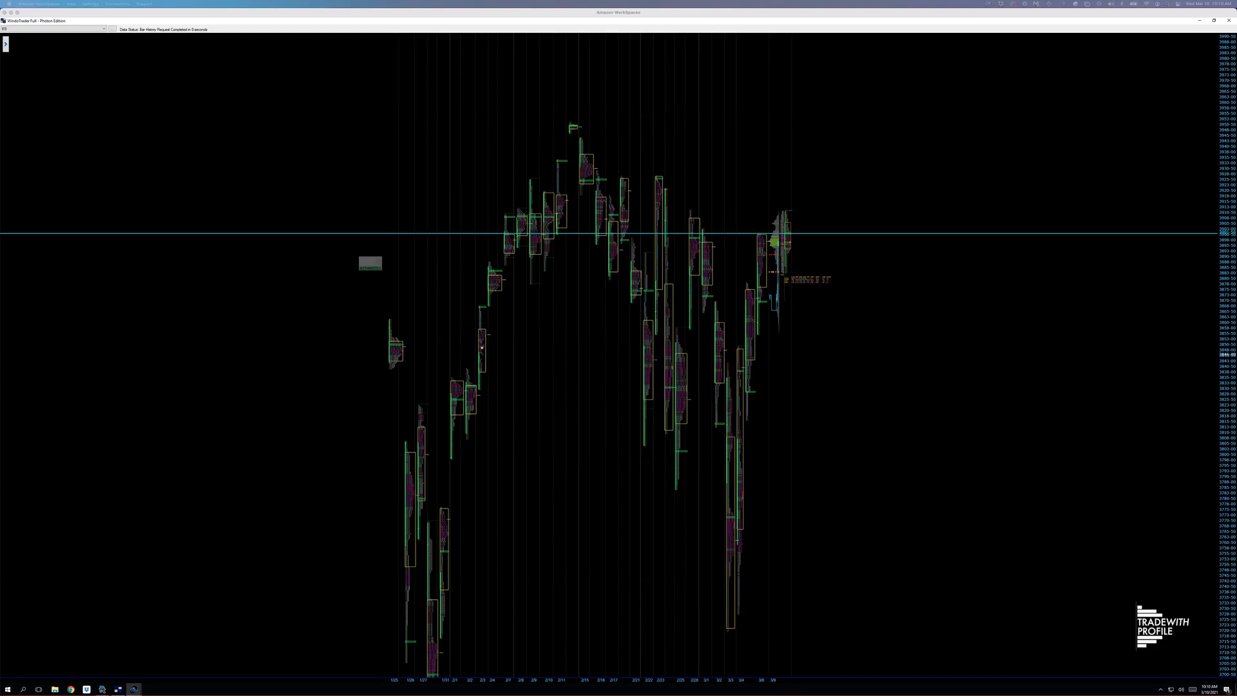
{"action": "scroll", "coordinate": [480, 346], "scroll_direction": "up", "scroll_amount": 2}
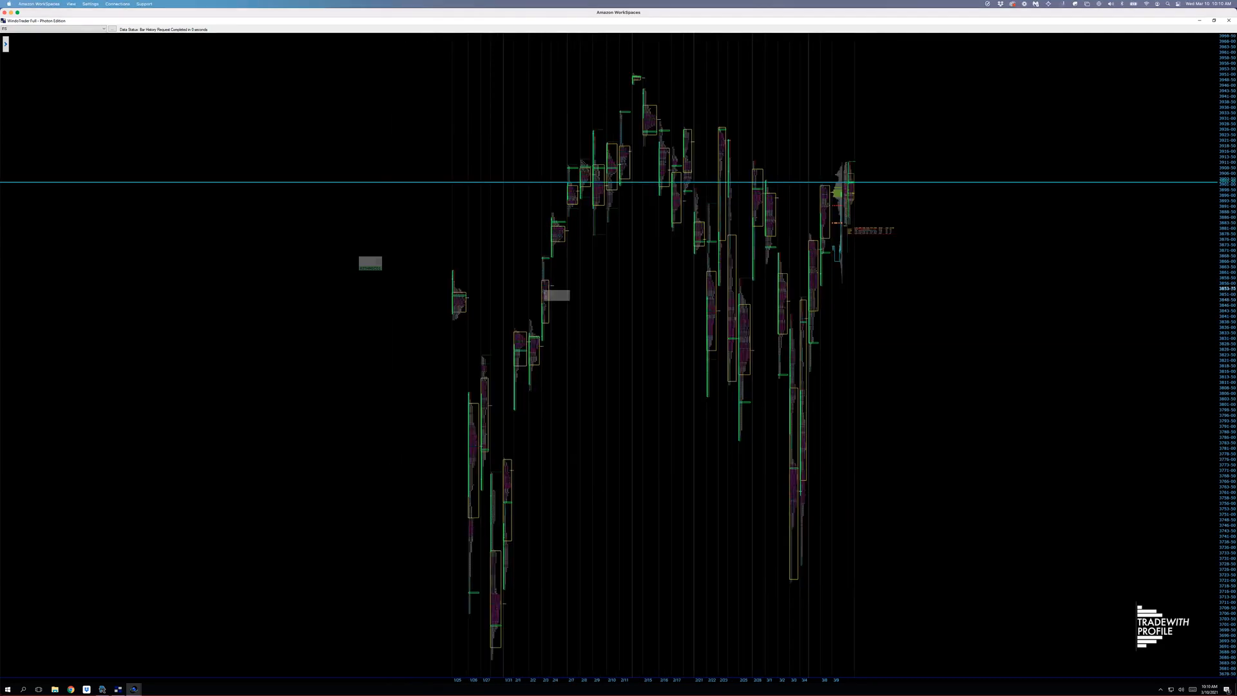
Step: Merge each of the three date ranges into a composite profile, confirming Yes each time
{"action": "mouse_move", "coordinate": [543, 302]}
{"action": "left_mouse_down"}
{"action": "mouse_move", "coordinate": [638, 178]}
{"action": "mouse_move", "coordinate": [640, 79]}
{"action": "left_mouse_up"}
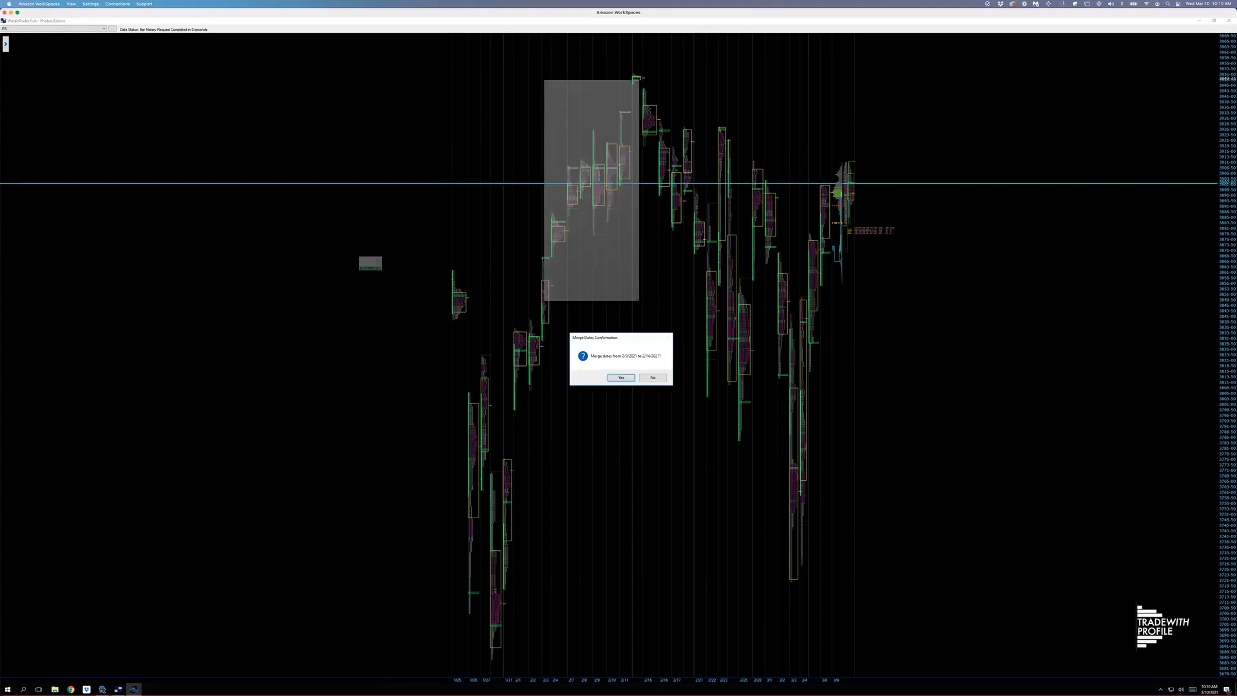
{"action": "left_click", "coordinate": [621, 377]}
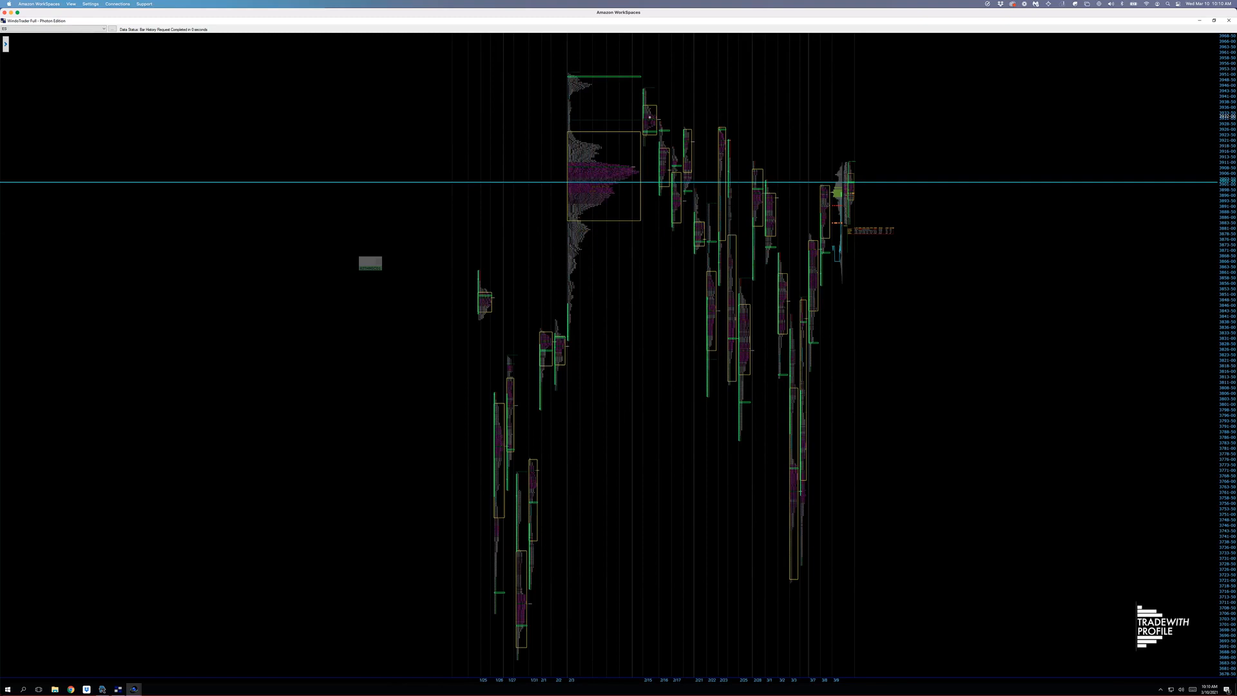
{"action": "mouse_move", "coordinate": [648, 117]}
{"action": "left_mouse_down"}
{"action": "mouse_move", "coordinate": [789, 349]}
{"action": "mouse_move", "coordinate": [782, 369]}
{"action": "left_mouse_up"}
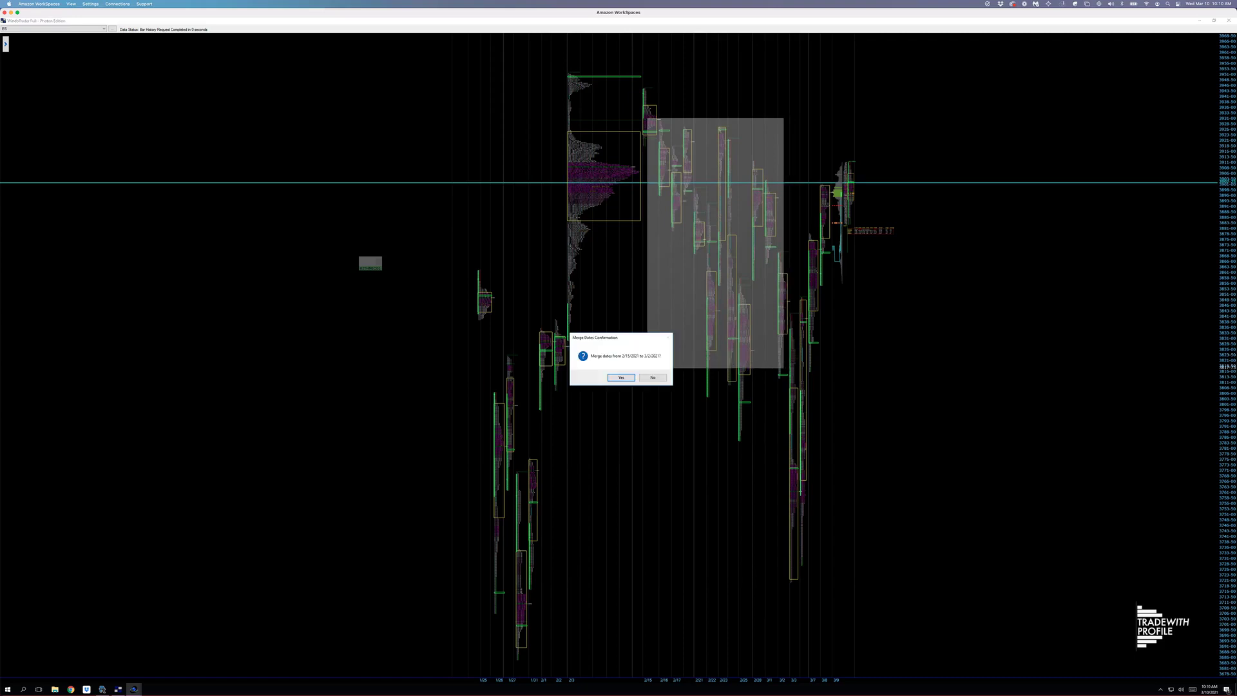
{"action": "left_click", "coordinate": [624, 377]}
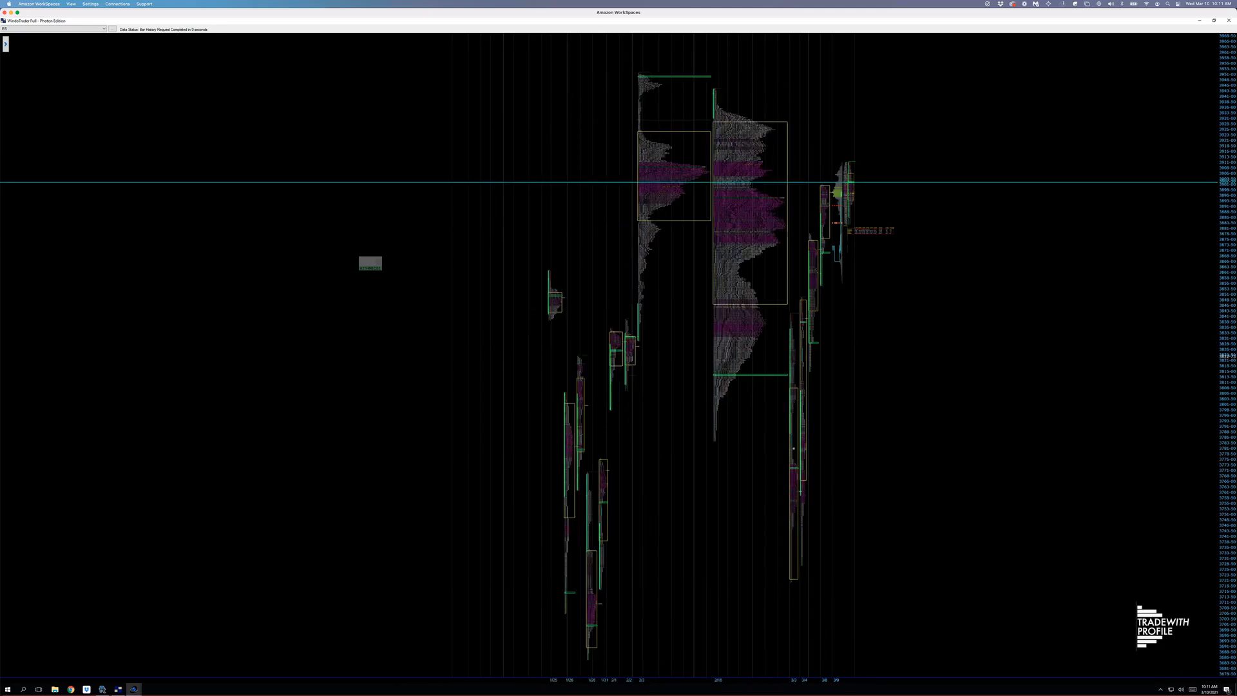
{"action": "mouse_move", "coordinate": [793, 360]}
{"action": "left_mouse_down"}
{"action": "mouse_move", "coordinate": [827, 294]}
{"action": "mouse_move", "coordinate": [831, 228]}
{"action": "left_mouse_up"}
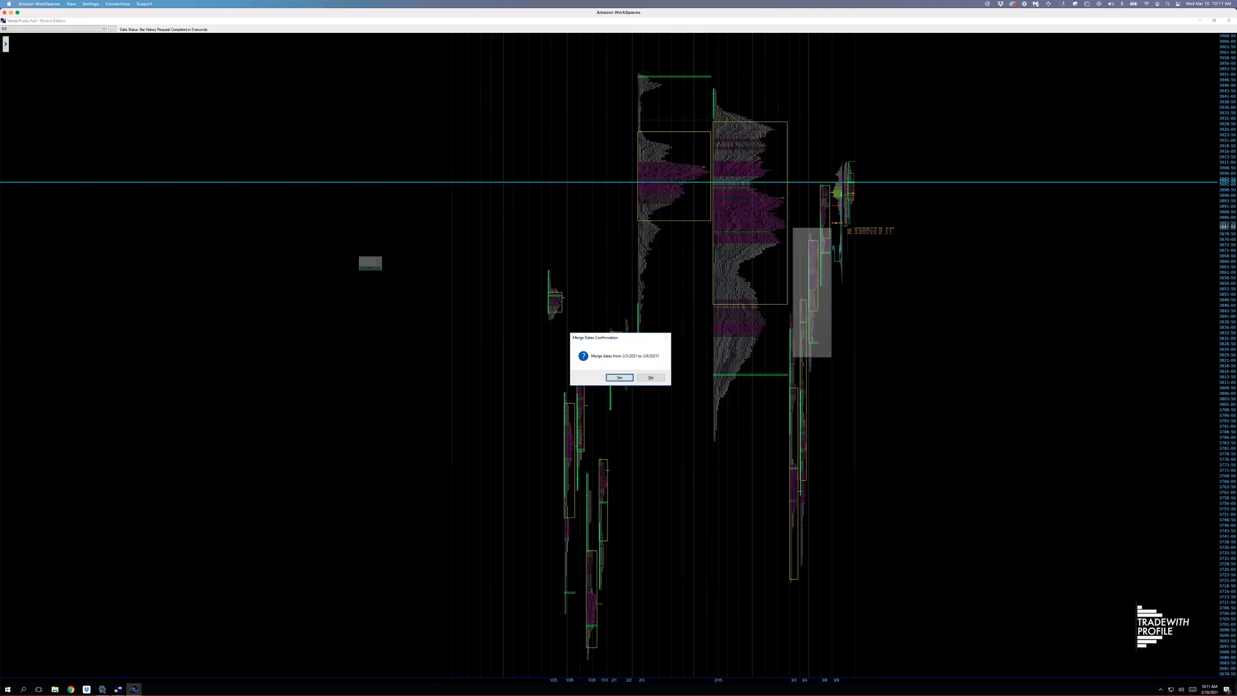
{"action": "left_click", "coordinate": [620, 377]}
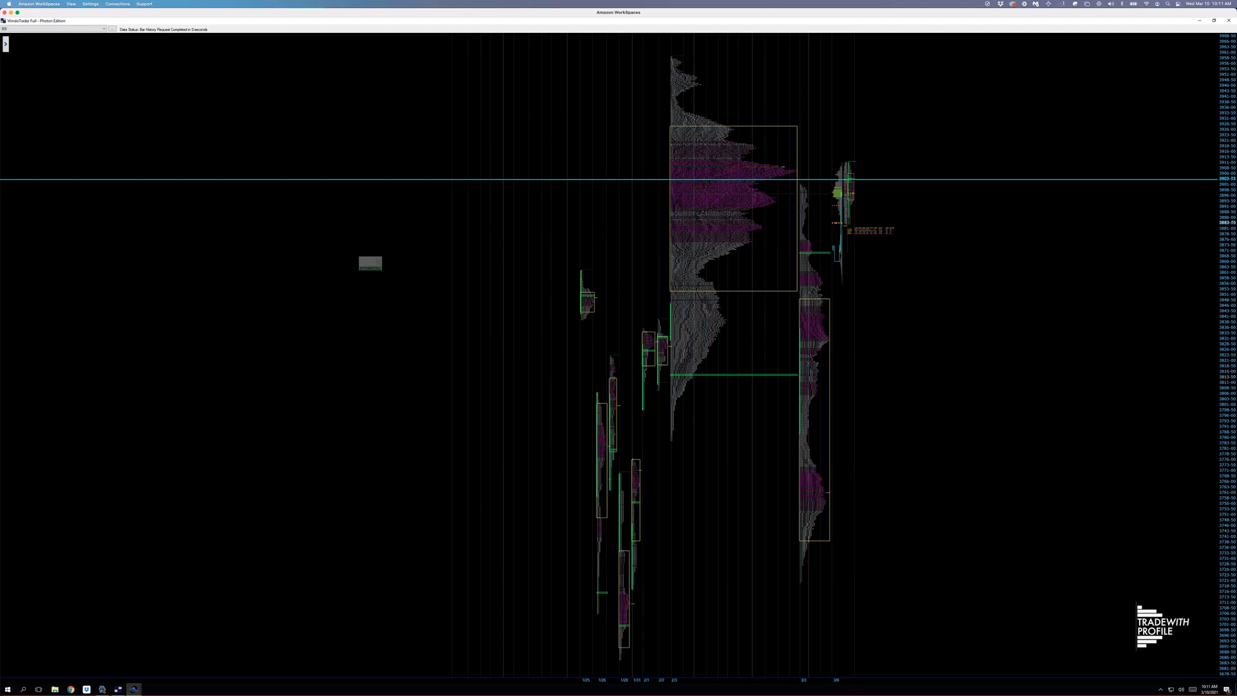
Step: Pan the chart left so the merged composites sit centred in view
{"action": "left_click_drag", "start_coordinate": [677, 290], "coordinate": [580, 353]}
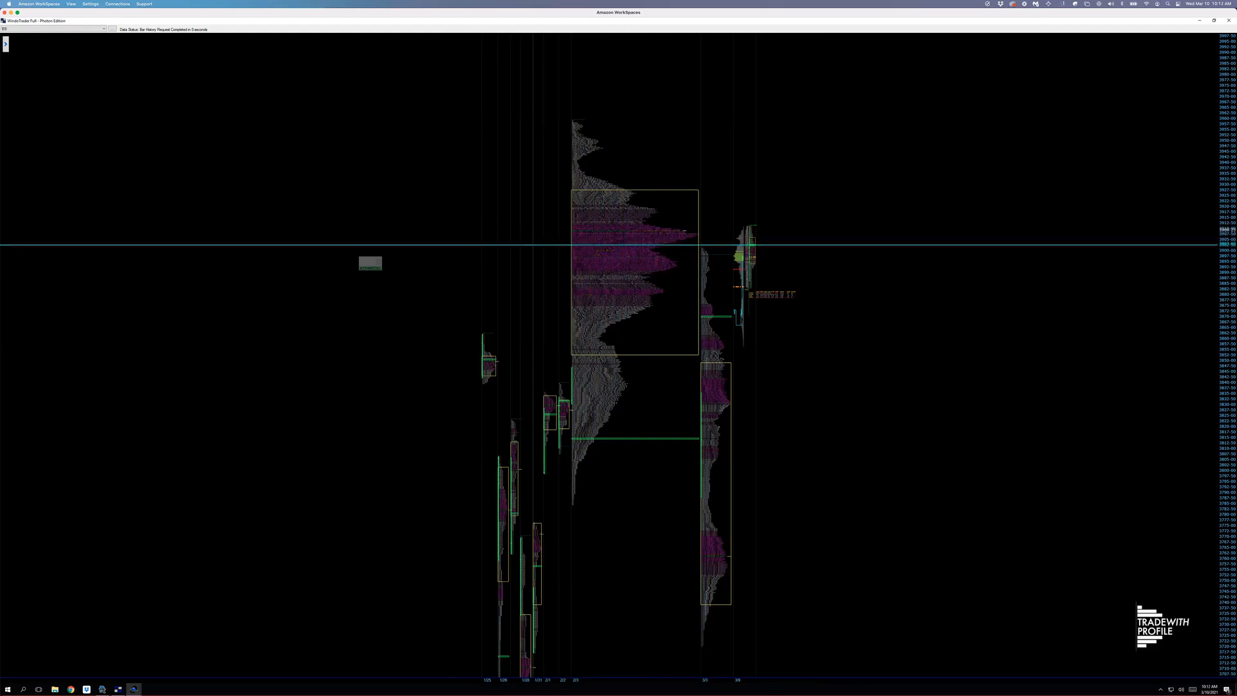
Step: Place horizontal key-level lines near the current price, two just above and one below
{"action": "left_click", "coordinate": [1227, 233]}
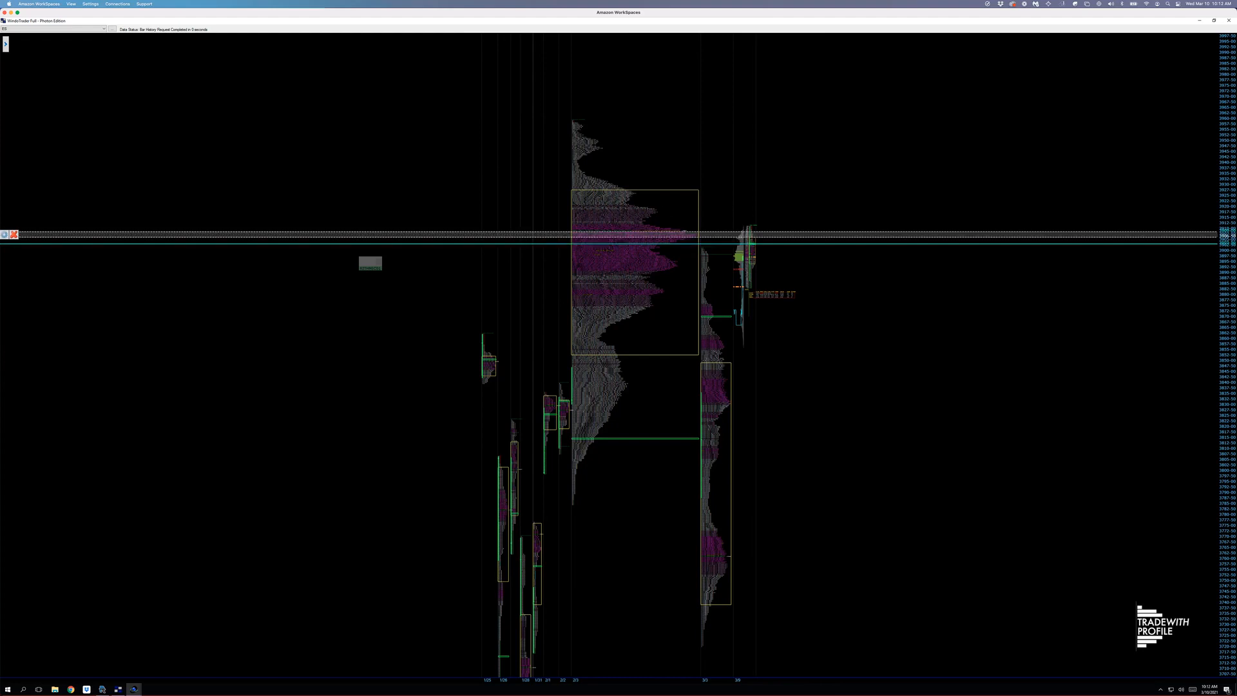
{"action": "right_click", "coordinate": [619, 236]}
{"action": "left_click", "coordinate": [677, 256]}
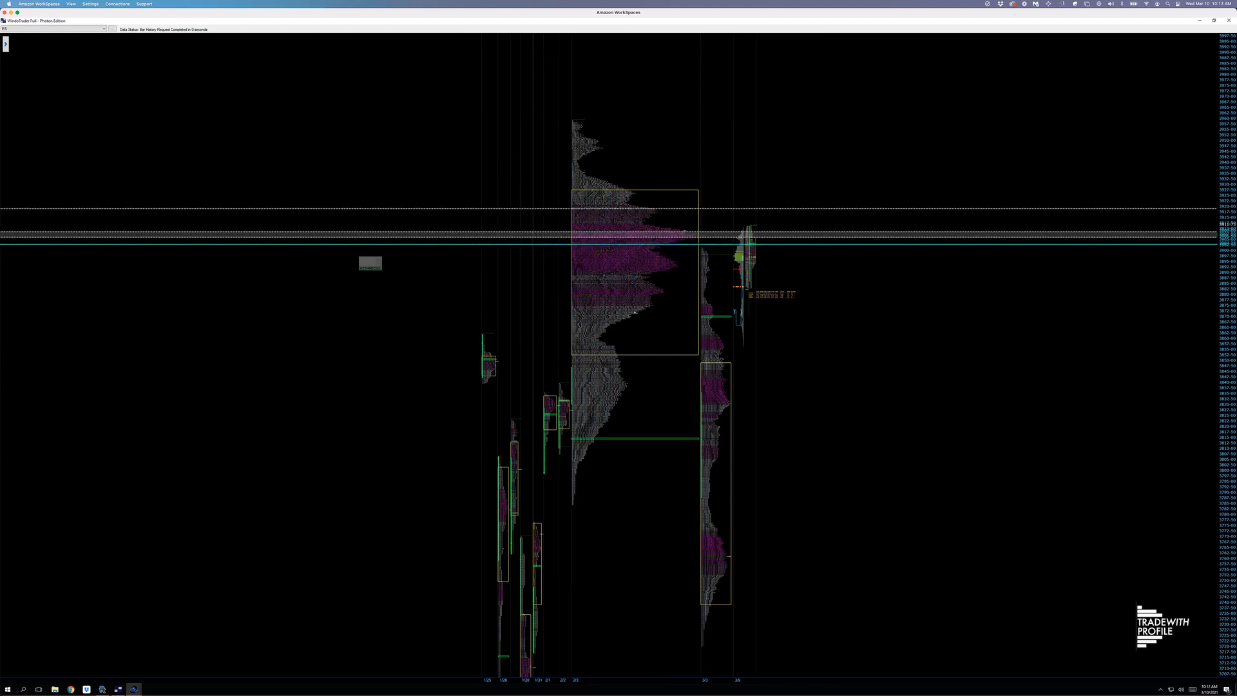
{"action": "left_click", "coordinate": [667, 214]}
{"action": "key", "text": "Escape"}
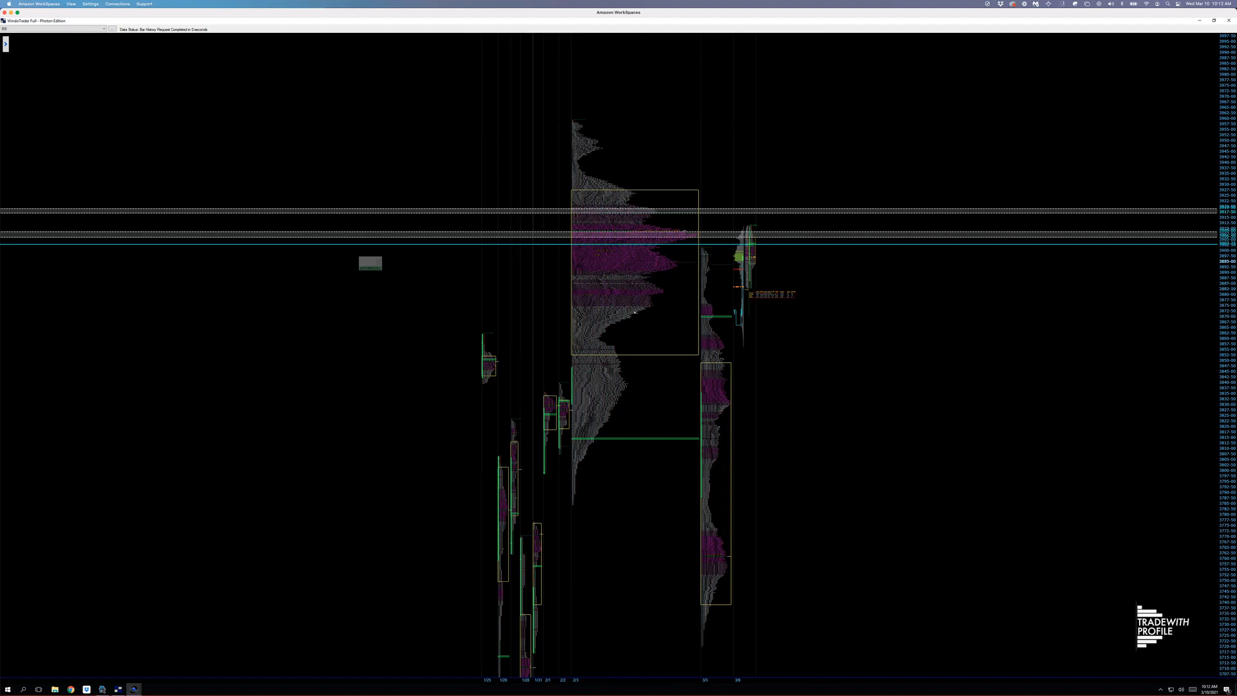
{"action": "left_click", "coordinate": [679, 264]}
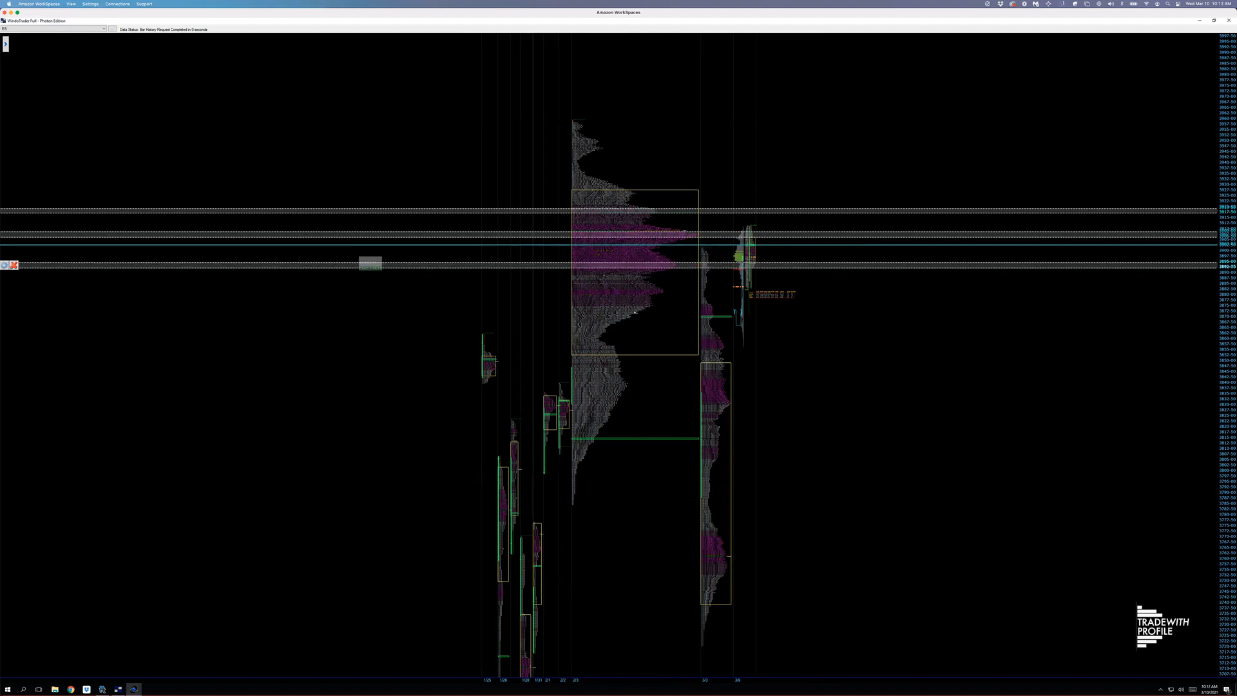
{"action": "key", "text": "Escape"}
Step: Add key-level lines around 3874 and several further levels stepping down the chart
{"action": "left_click", "coordinate": [735, 308]}
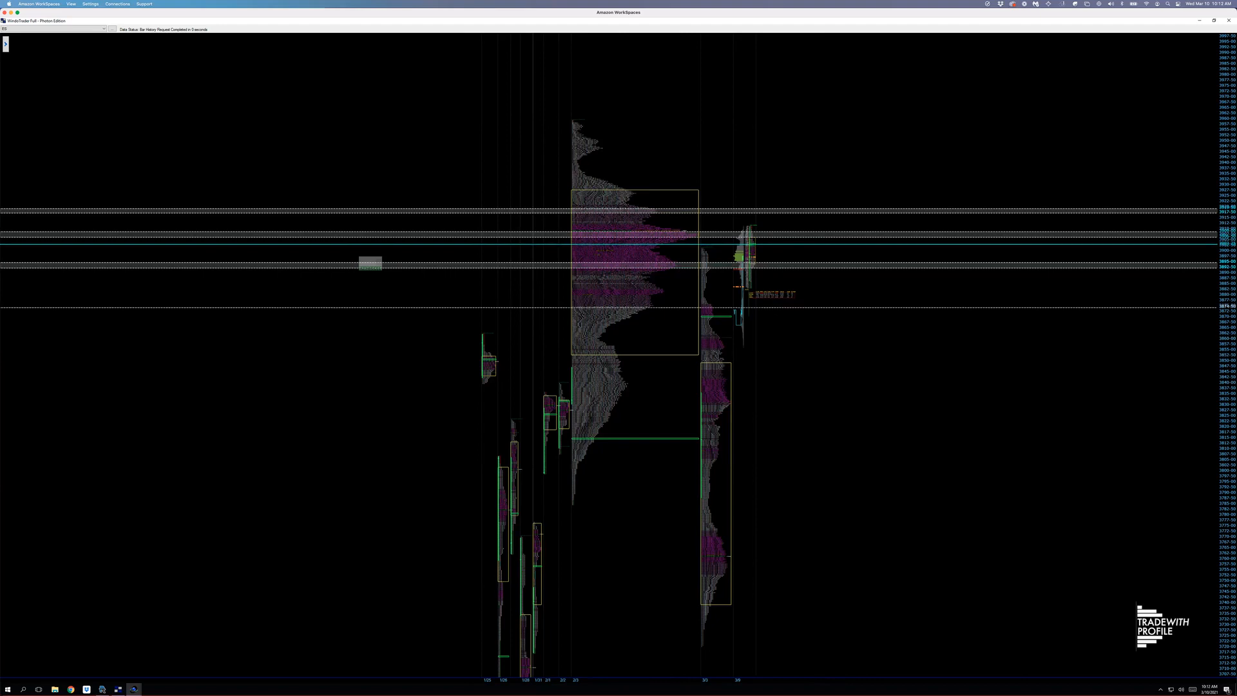
{"action": "left_click", "coordinate": [734, 315]}
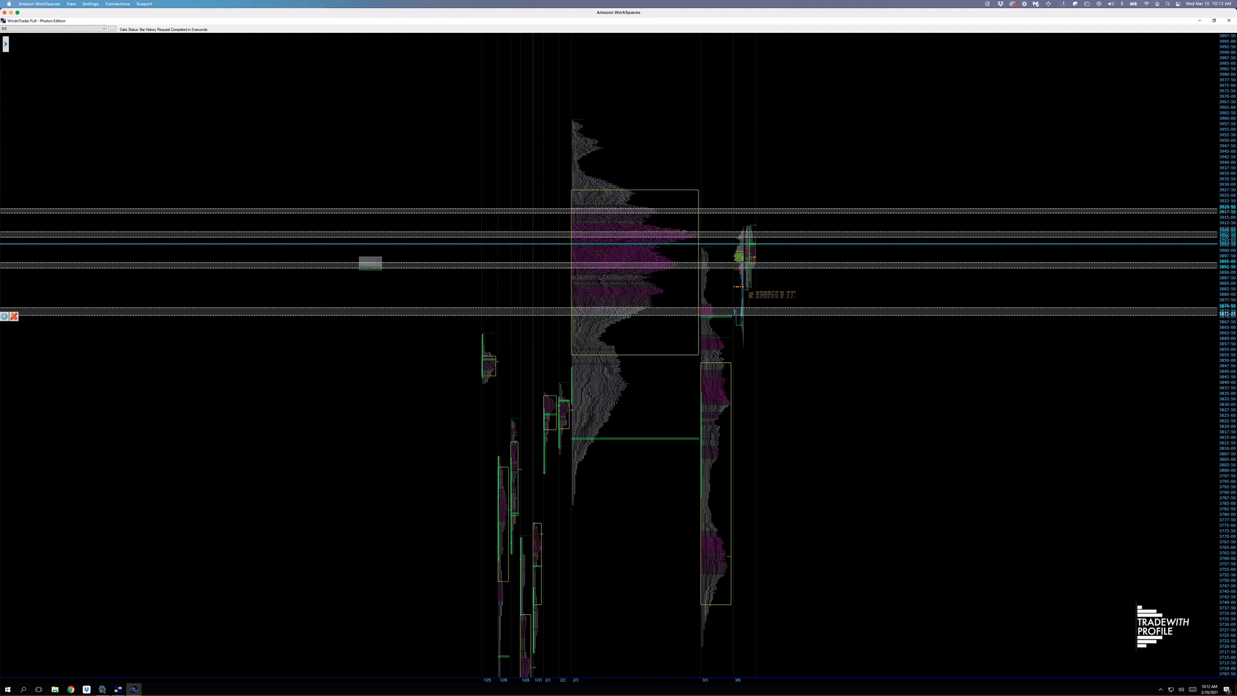
{"action": "right_click", "coordinate": [717, 315]}
{"action": "key", "text": "Escape"}
{"action": "left_click", "coordinate": [734, 360]}
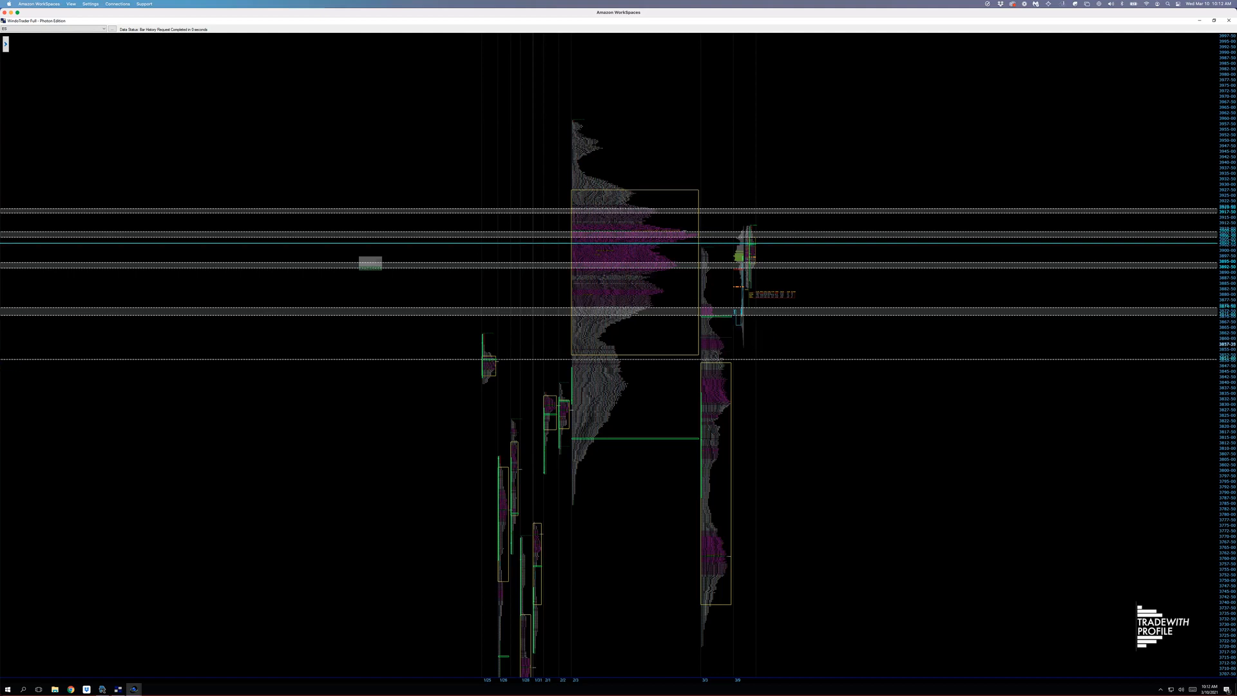
{"action": "left_click", "coordinate": [735, 345]}
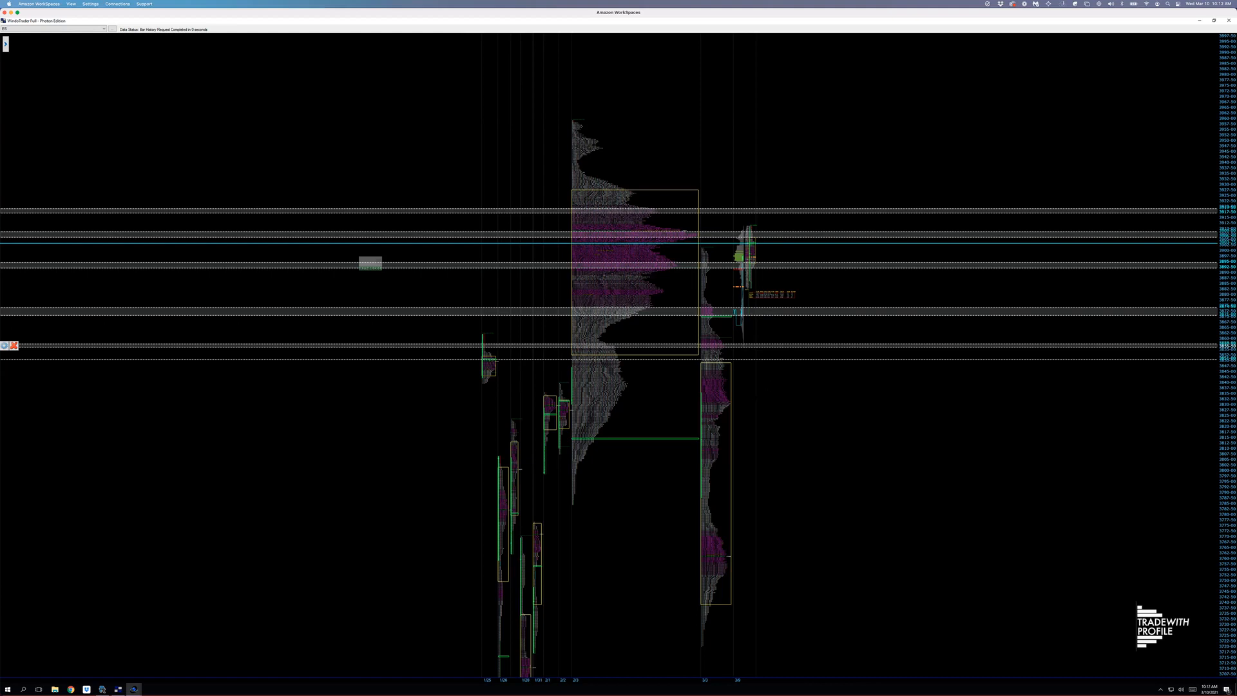
{"action": "left_click", "coordinate": [735, 394]}
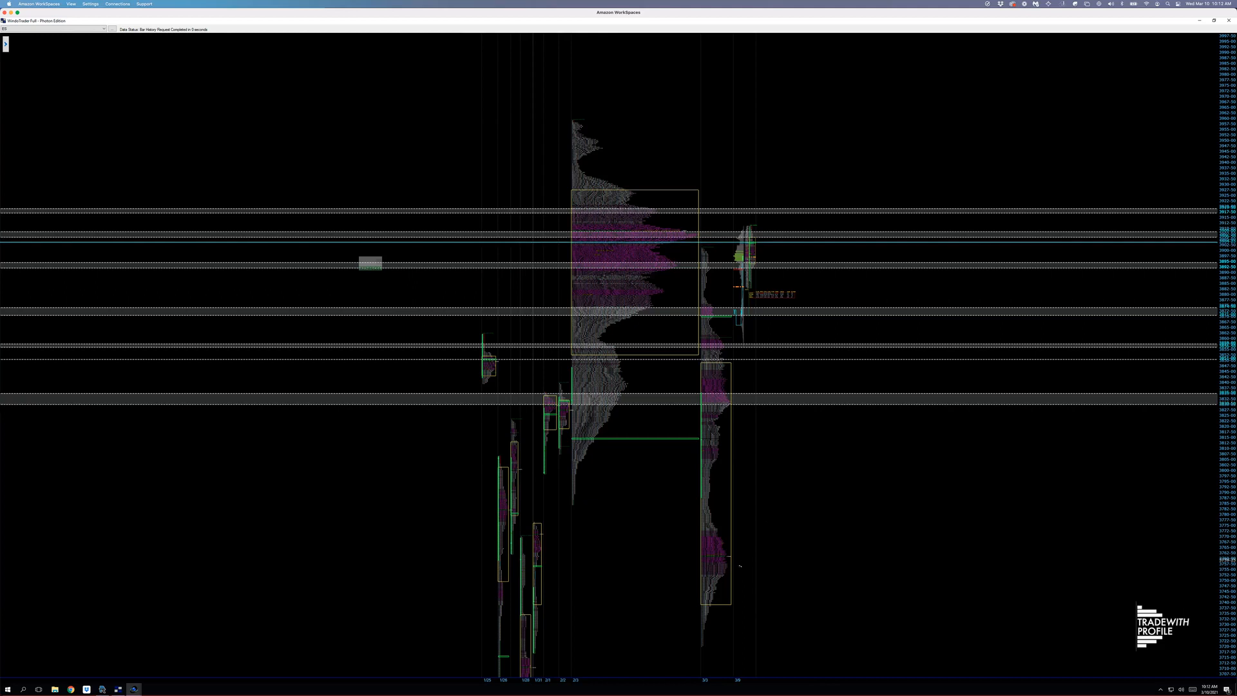
Step: Add a key-level band at the lower profile bulge and bring up the chart's options list
{"action": "left_click", "coordinate": [735, 558]}
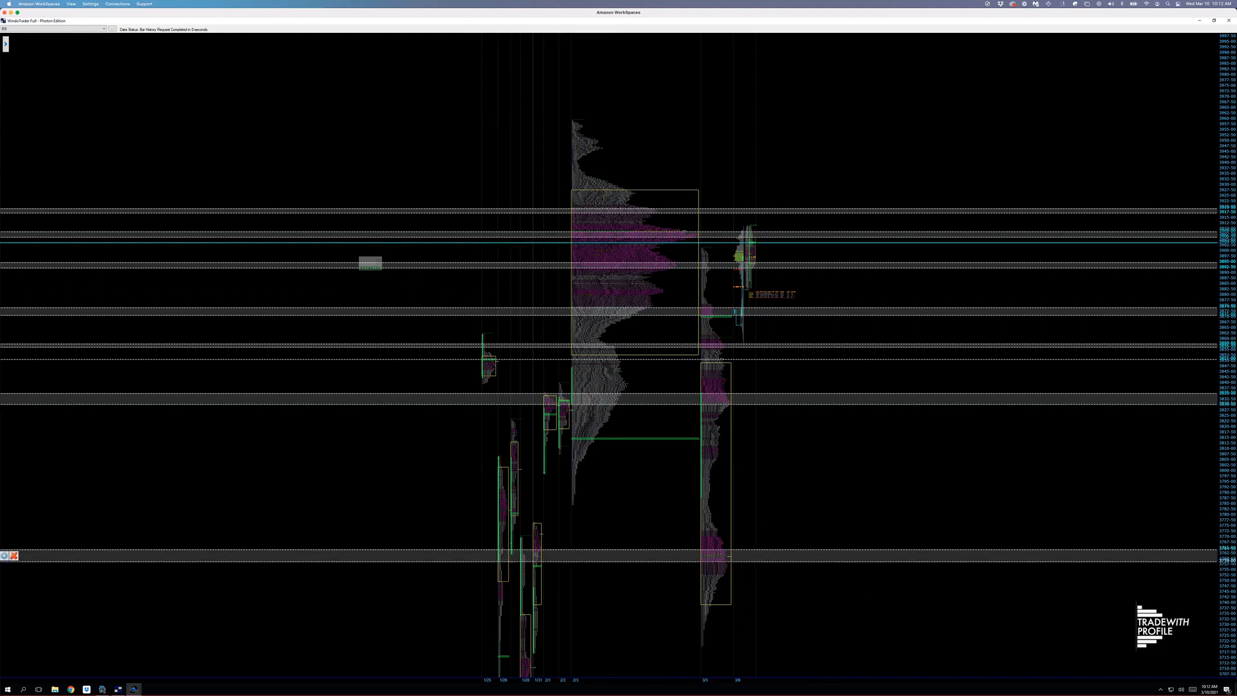
{"action": "right_click", "coordinate": [683, 561]}
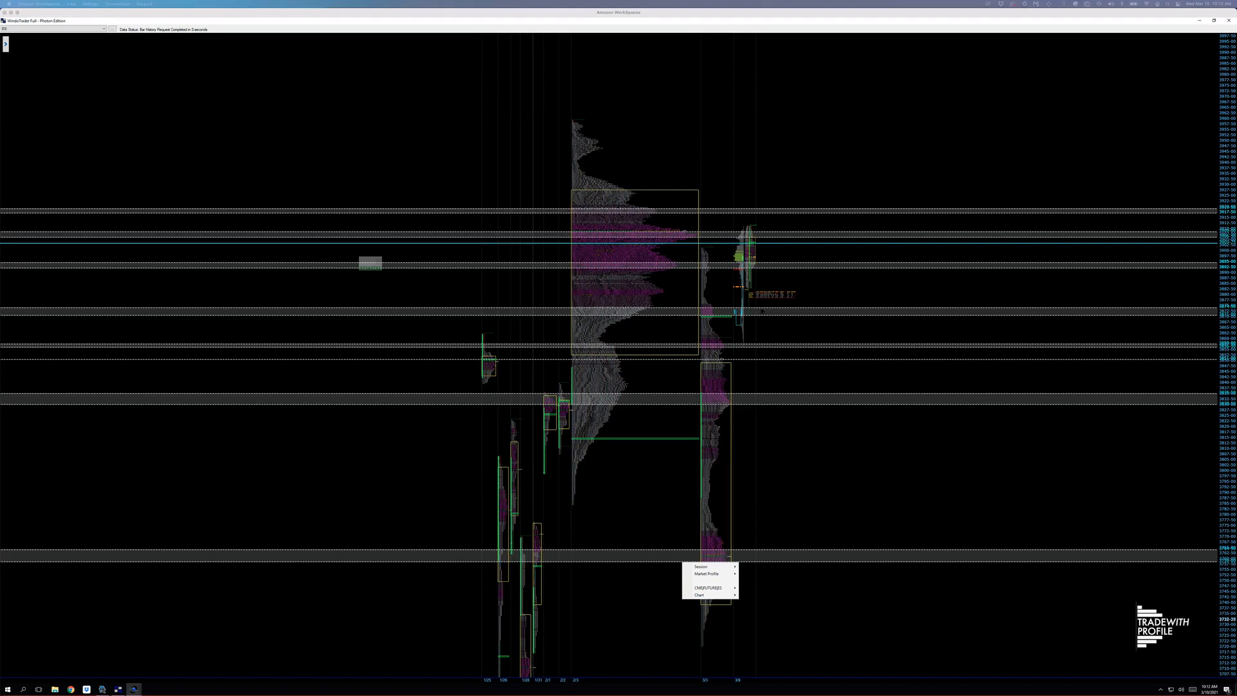
Step: In red, circle where price meets the band, link it to the profile and arrow the composite top
{"action": "left_click_drag", "start_coordinate": [733, 317], "coordinate": [694, 312]}
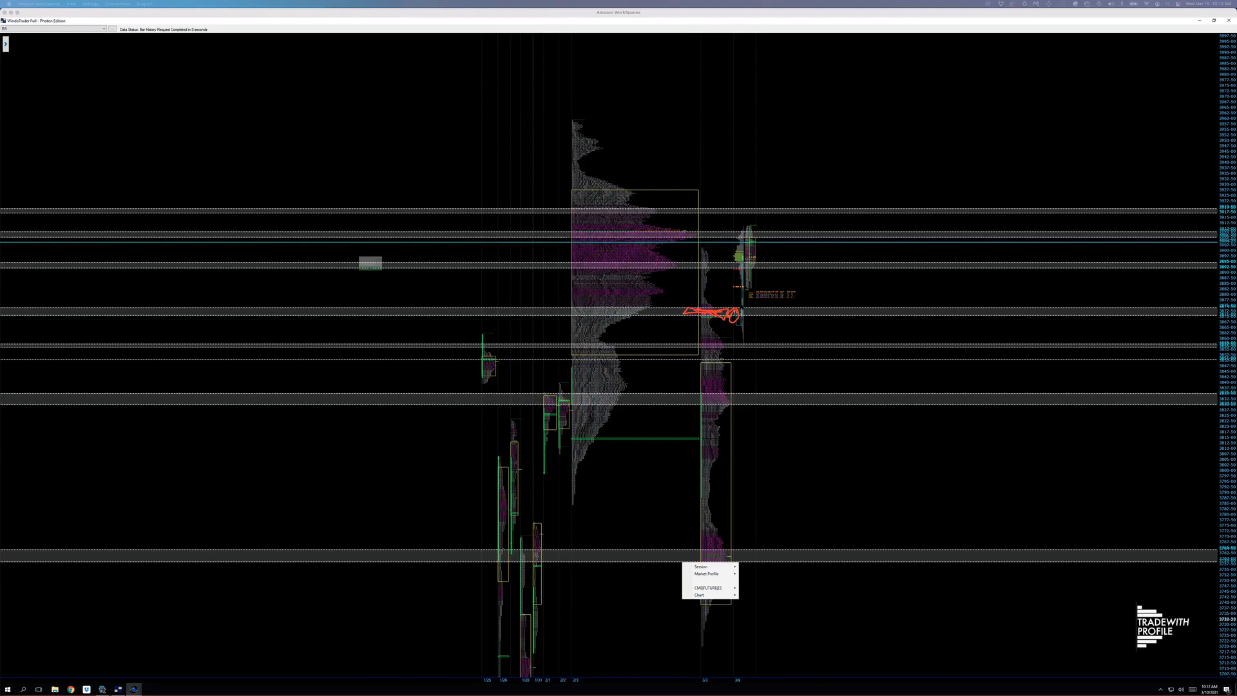
{"action": "mouse_move", "coordinate": [726, 265]}
{"action": "left_mouse_down"}
{"action": "mouse_move", "coordinate": [632, 264]}
{"action": "mouse_move", "coordinate": [675, 236]}
{"action": "mouse_move", "coordinate": [760, 236]}
{"action": "mouse_move", "coordinate": [666, 236]}
{"action": "left_mouse_up"}
{"action": "mouse_move", "coordinate": [740, 114]}
{"action": "left_mouse_down"}
{"action": "mouse_move", "coordinate": [664, 202]}
{"action": "mouse_move", "coordinate": [700, 199]}
{"action": "left_mouse_up"}
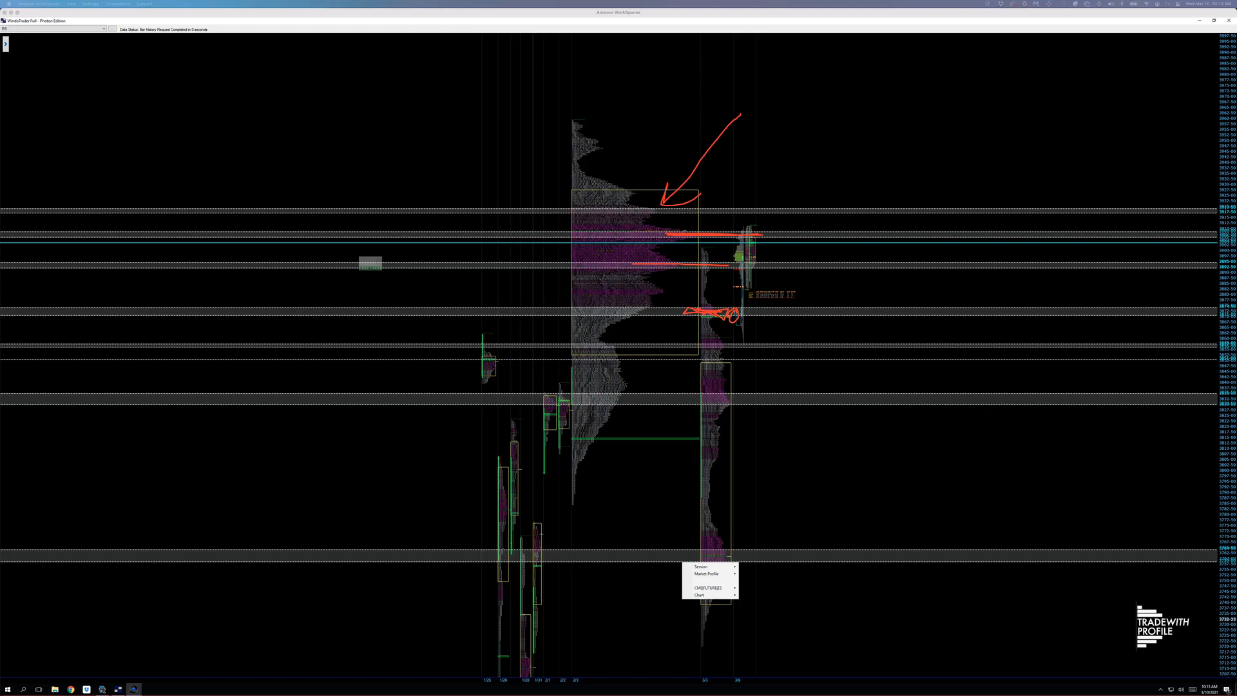
{"action": "mouse_move", "coordinate": [755, 244]}
{"action": "left_mouse_down"}
{"action": "mouse_move", "coordinate": [767, 279]}
{"action": "mouse_move", "coordinate": [804, 265]}
{"action": "mouse_move", "coordinate": [786, 317]}
{"action": "mouse_move", "coordinate": [812, 354]}
{"action": "mouse_move", "coordinate": [828, 345]}
{"action": "mouse_move", "coordinate": [803, 400]}
{"action": "left_mouse_up"}
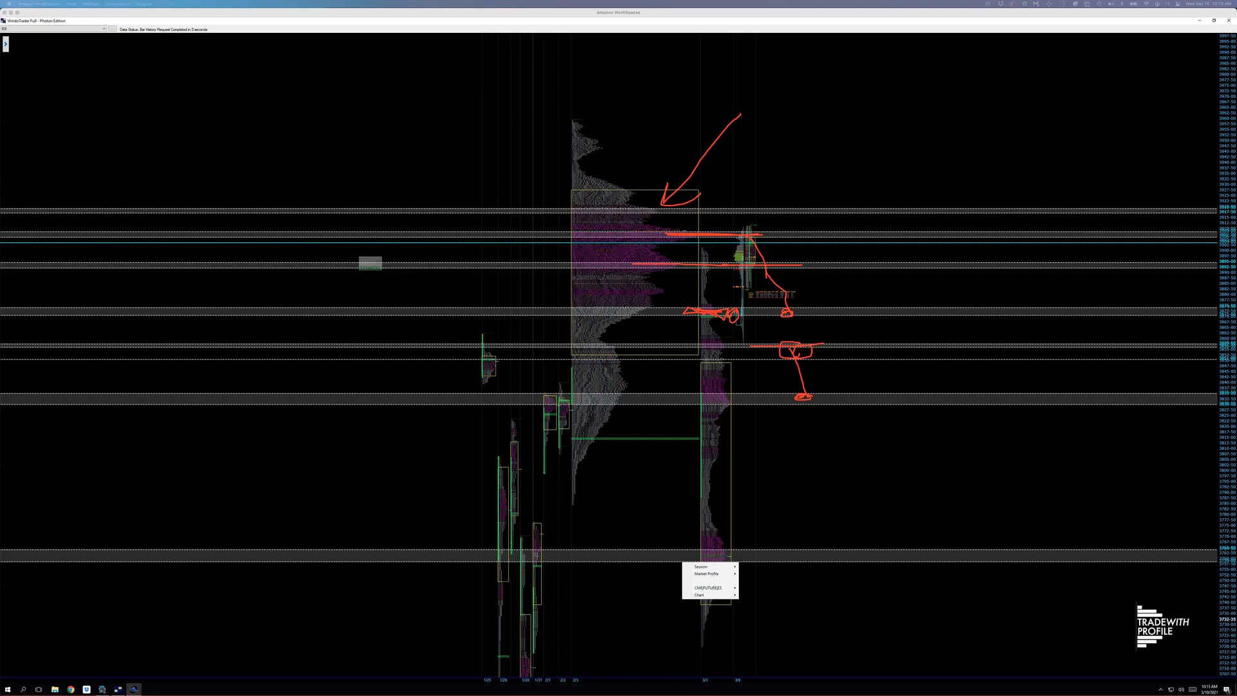
Step: Underline the upper key levels in red, box the recent range and extend a level across the profile
{"action": "mouse_move", "coordinate": [752, 239]}
{"action": "left_mouse_down"}
{"action": "mouse_move", "coordinate": [801, 239]}
{"action": "mouse_move", "coordinate": [856, 213]}
{"action": "mouse_move", "coordinate": [846, 211]}
{"action": "left_mouse_up"}
{"action": "left_click_drag", "start_coordinate": [773, 193], "coordinate": [842, 192]}
{"action": "left_click_drag", "start_coordinate": [603, 147], "coordinate": [688, 146]}
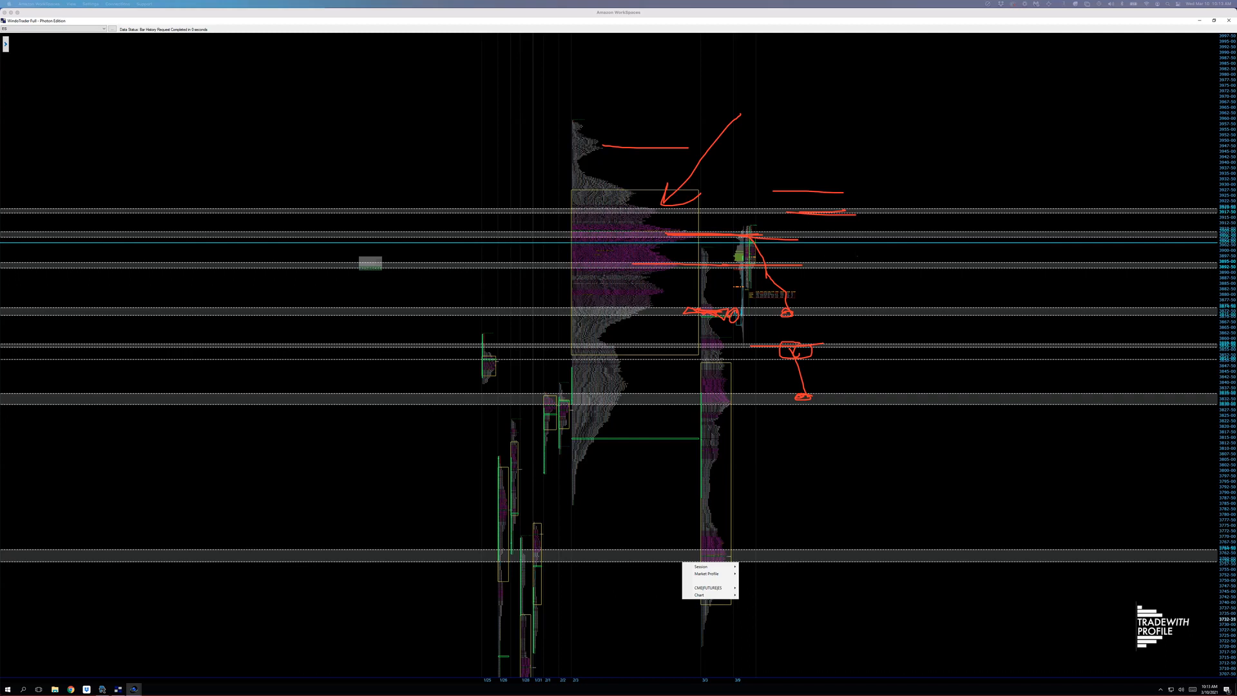
{"action": "left_click_drag", "start_coordinate": [769, 241], "coordinate": [772, 240]}
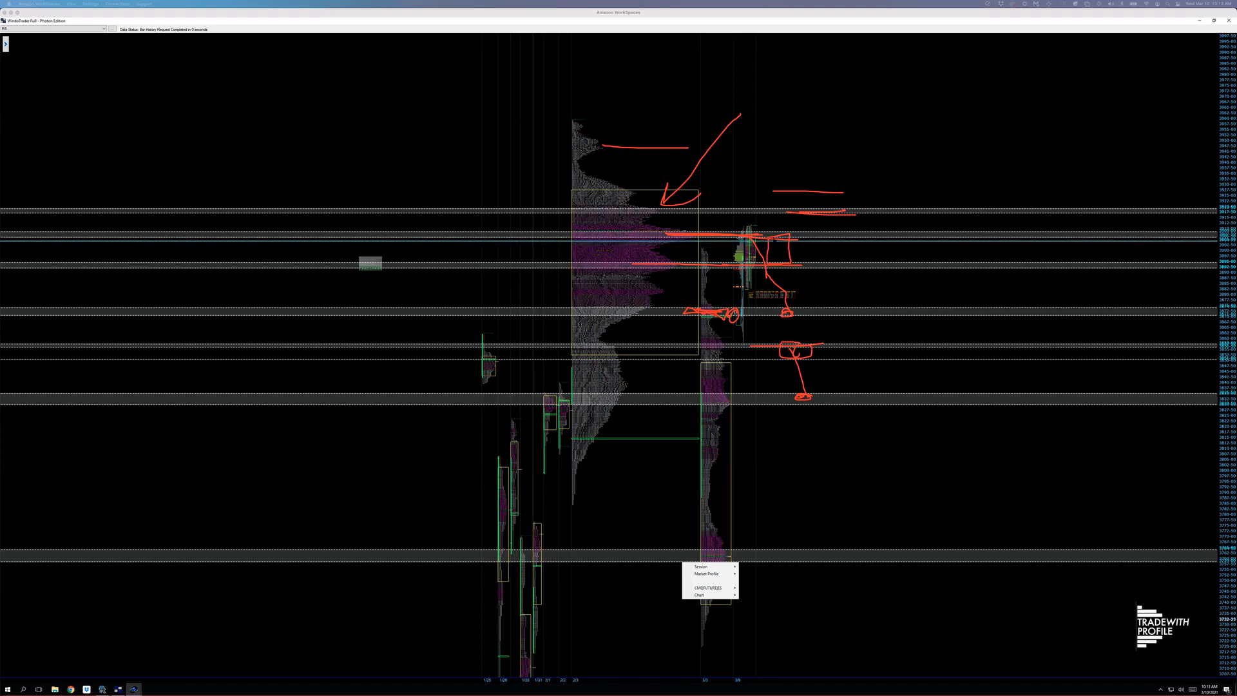
{"action": "mouse_move", "coordinate": [779, 235]}
{"action": "left_mouse_down"}
{"action": "mouse_move", "coordinate": [841, 235]}
{"action": "mouse_move", "coordinate": [801, 209]}
{"action": "left_mouse_up"}
{"action": "left_click_drag", "start_coordinate": [574, 233], "coordinate": [705, 232]}
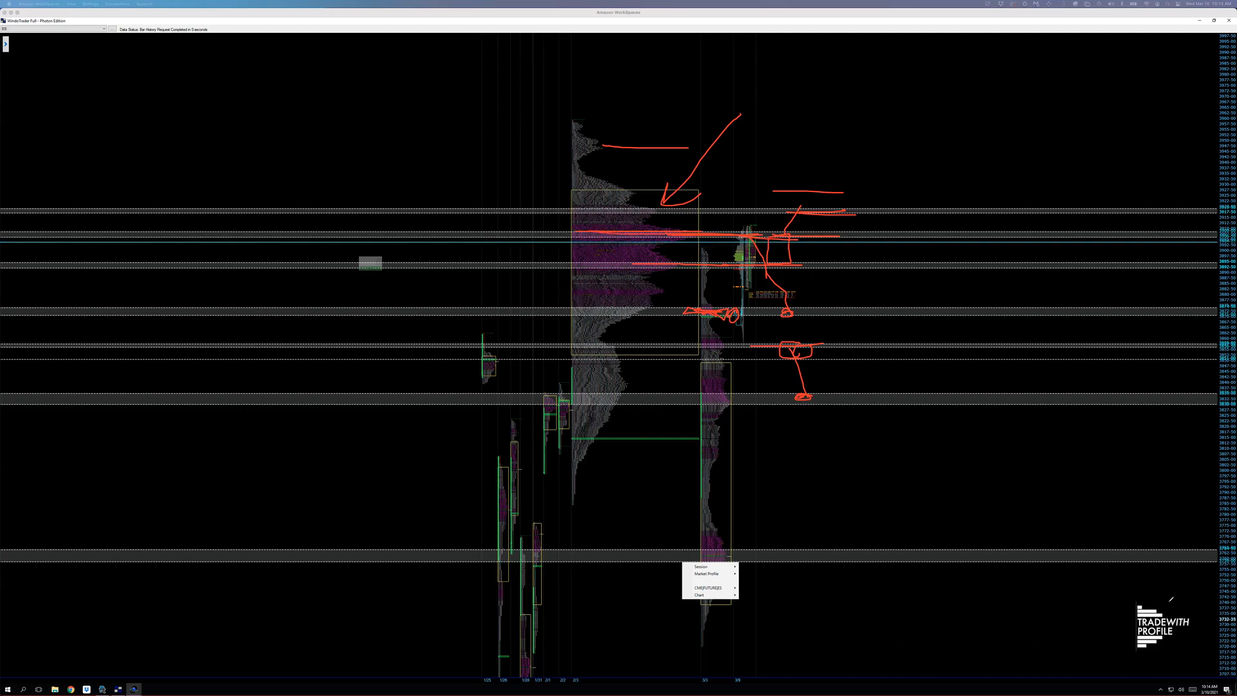
Step: Erase all the red freehand annotations and dismiss the open chart menu
{"action": "key", "text": "Escape"}
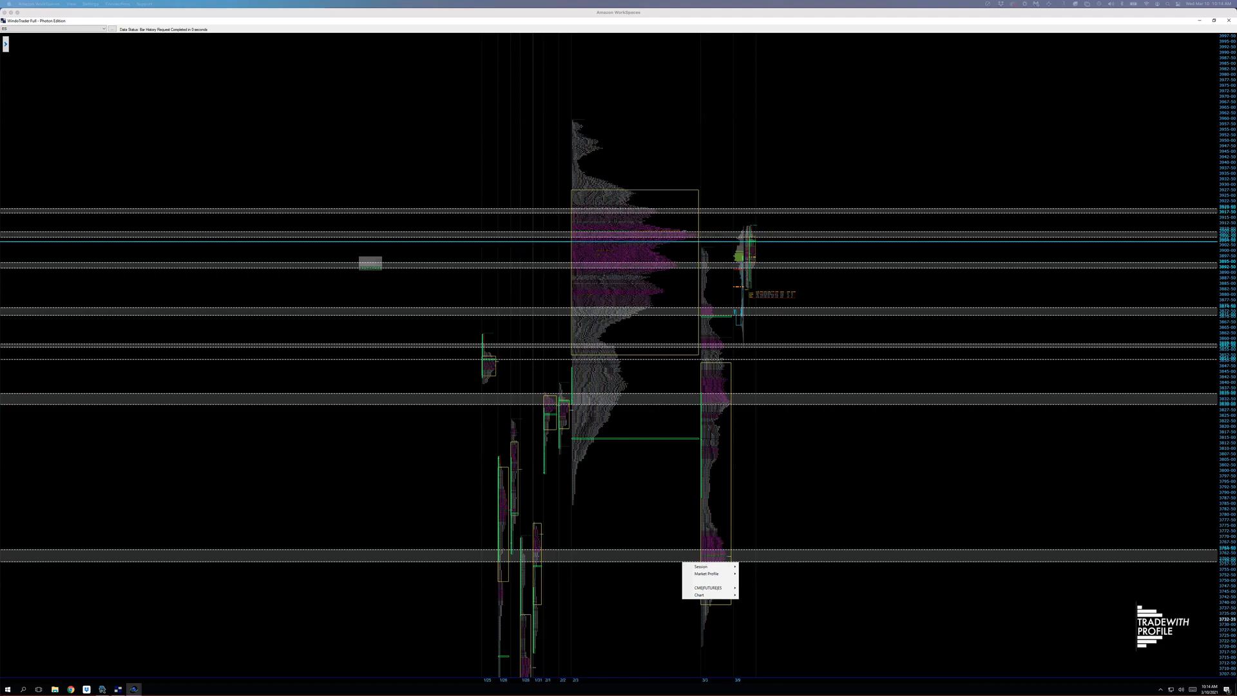
{"action": "key", "text": "Escape"}
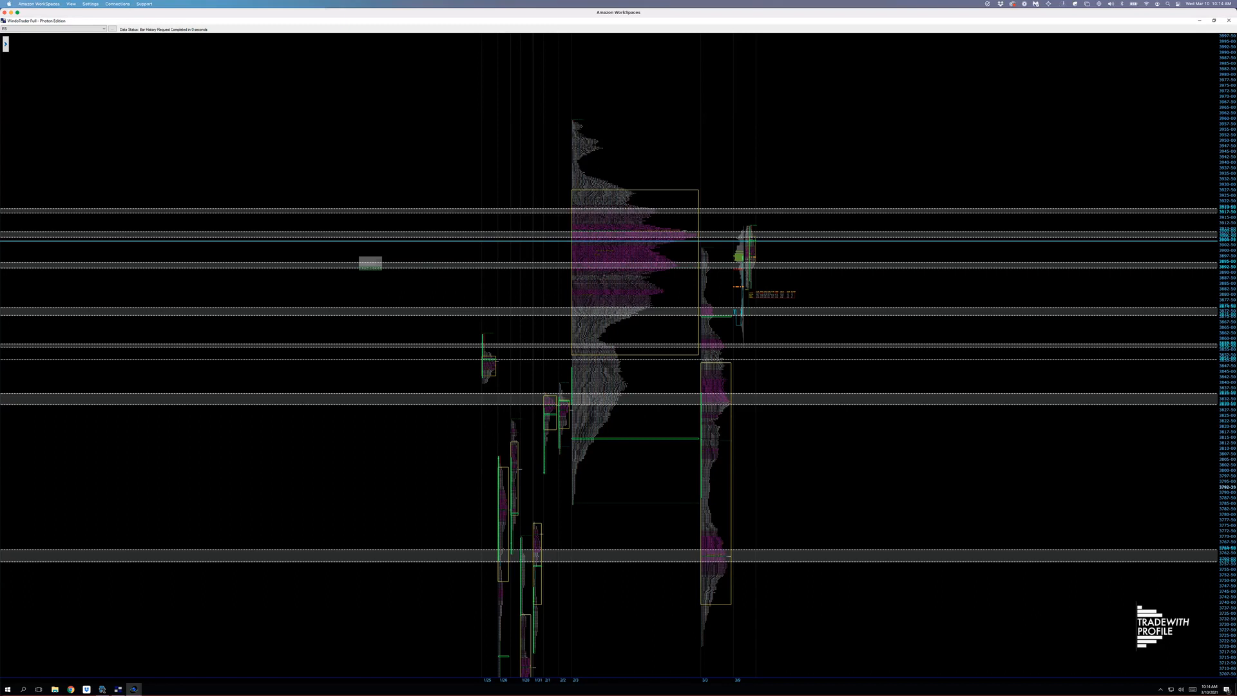
Step: Sketch the lower bulge, a vertical link and profile traces in red, then erase them all again
{"action": "mouse_move", "coordinate": [685, 530]}
{"action": "left_mouse_down"}
{"action": "mouse_move", "coordinate": [671, 575]}
{"action": "mouse_move", "coordinate": [787, 553]}
{"action": "left_mouse_up"}
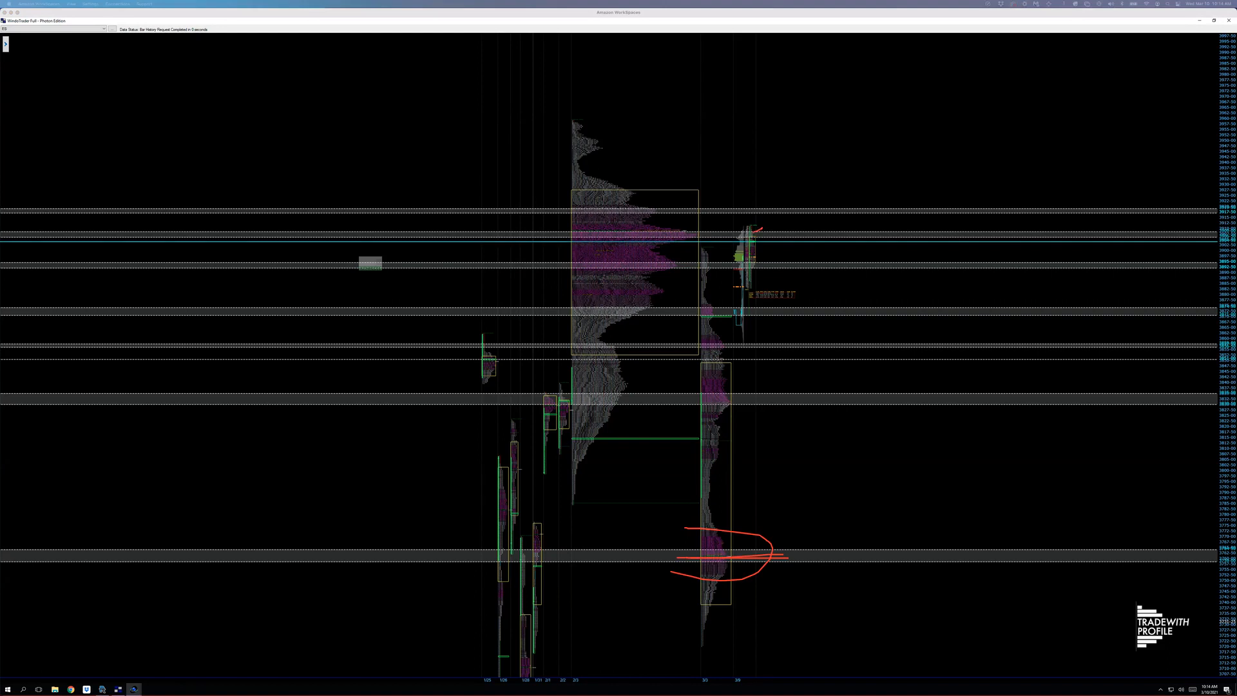
{"action": "left_click_drag", "start_coordinate": [754, 541], "coordinate": [736, 314]}
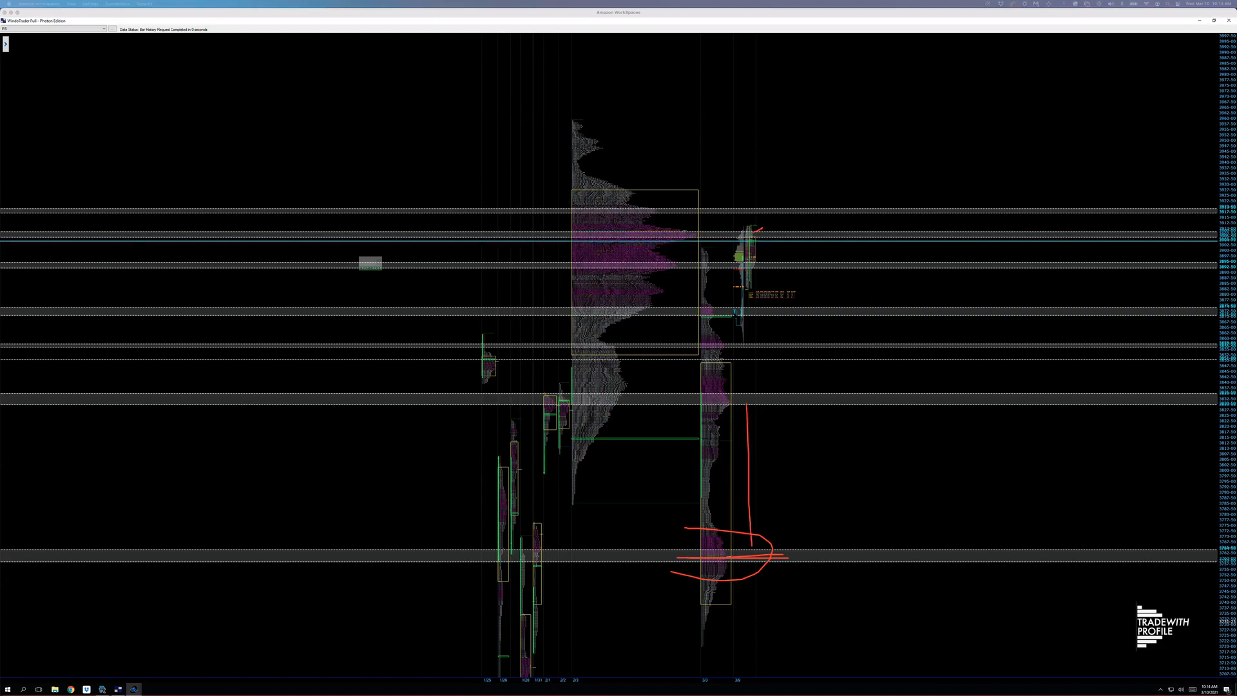
{"action": "mouse_move", "coordinate": [730, 393]}
{"action": "left_mouse_down"}
{"action": "mouse_move", "coordinate": [735, 404]}
{"action": "mouse_move", "coordinate": [703, 240]}
{"action": "left_mouse_up"}
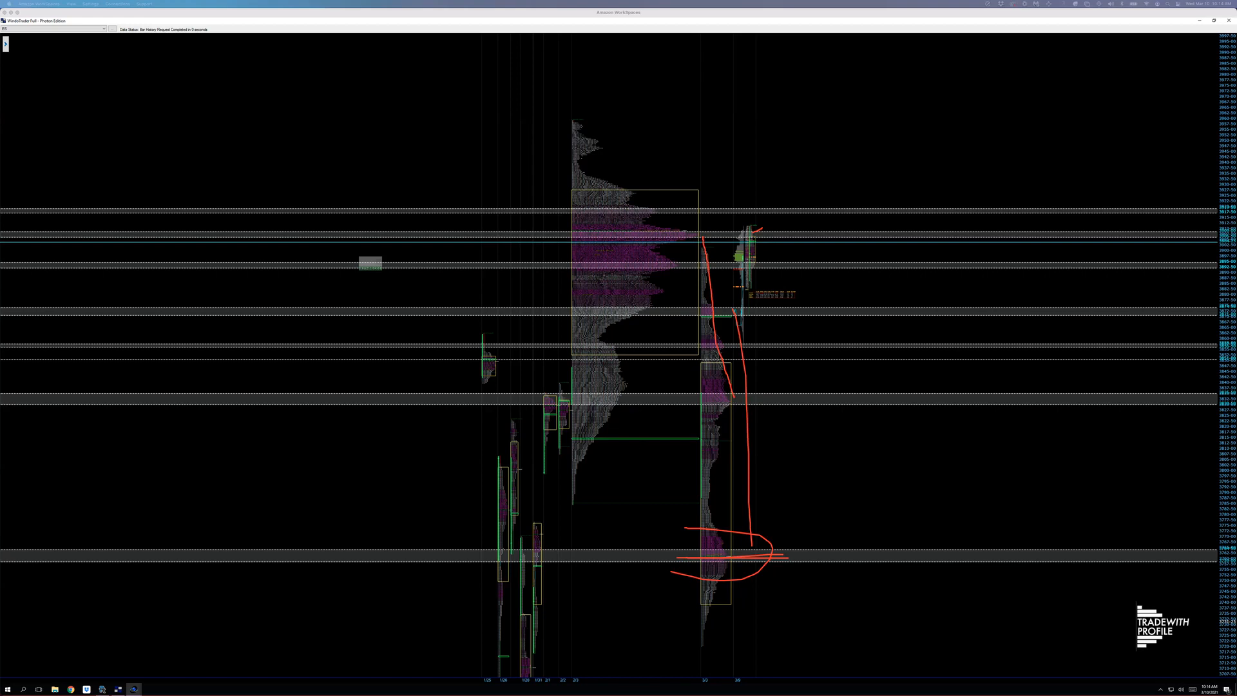
{"action": "mouse_move", "coordinate": [581, 155]}
{"action": "left_mouse_down"}
{"action": "mouse_move", "coordinate": [688, 236]}
{"action": "mouse_move", "coordinate": [601, 343]}
{"action": "left_mouse_up"}
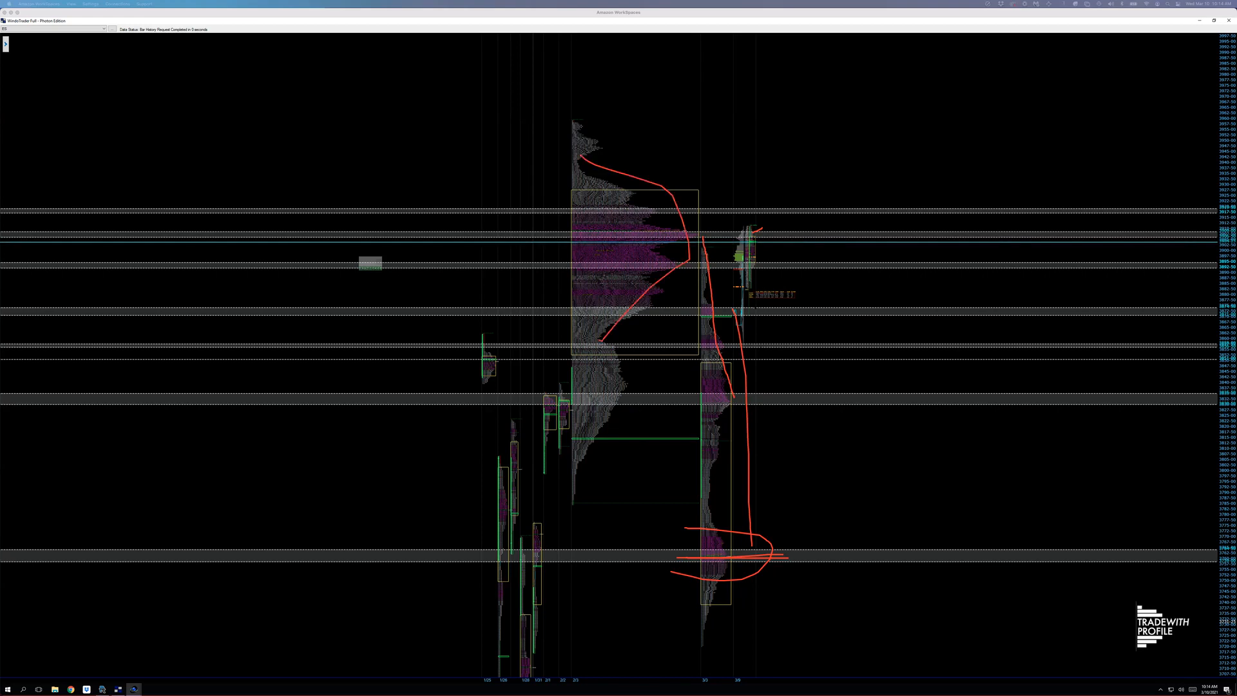
{"action": "mouse_move", "coordinate": [734, 386]}
{"action": "left_mouse_down"}
{"action": "mouse_move", "coordinate": [731, 209]}
{"action": "mouse_move", "coordinate": [824, 242]}
{"action": "mouse_move", "coordinate": [862, 230]}
{"action": "mouse_move", "coordinate": [879, 147]}
{"action": "left_mouse_up"}
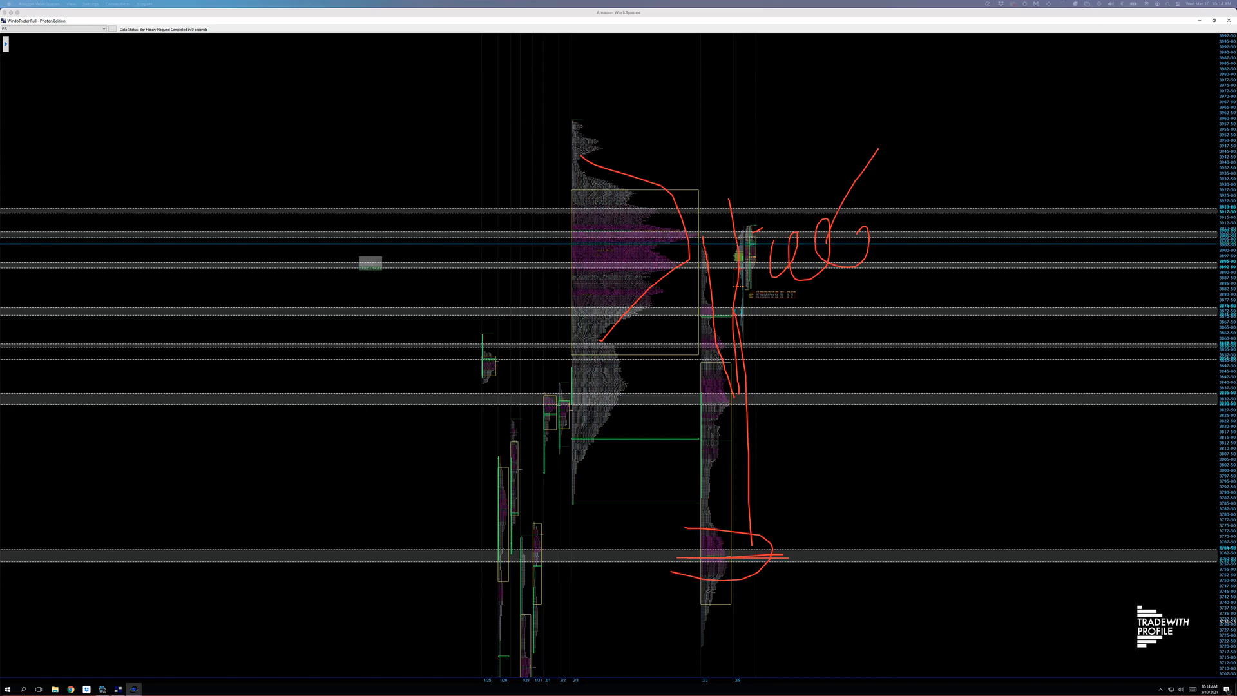
{"action": "key", "text": "Escape"}
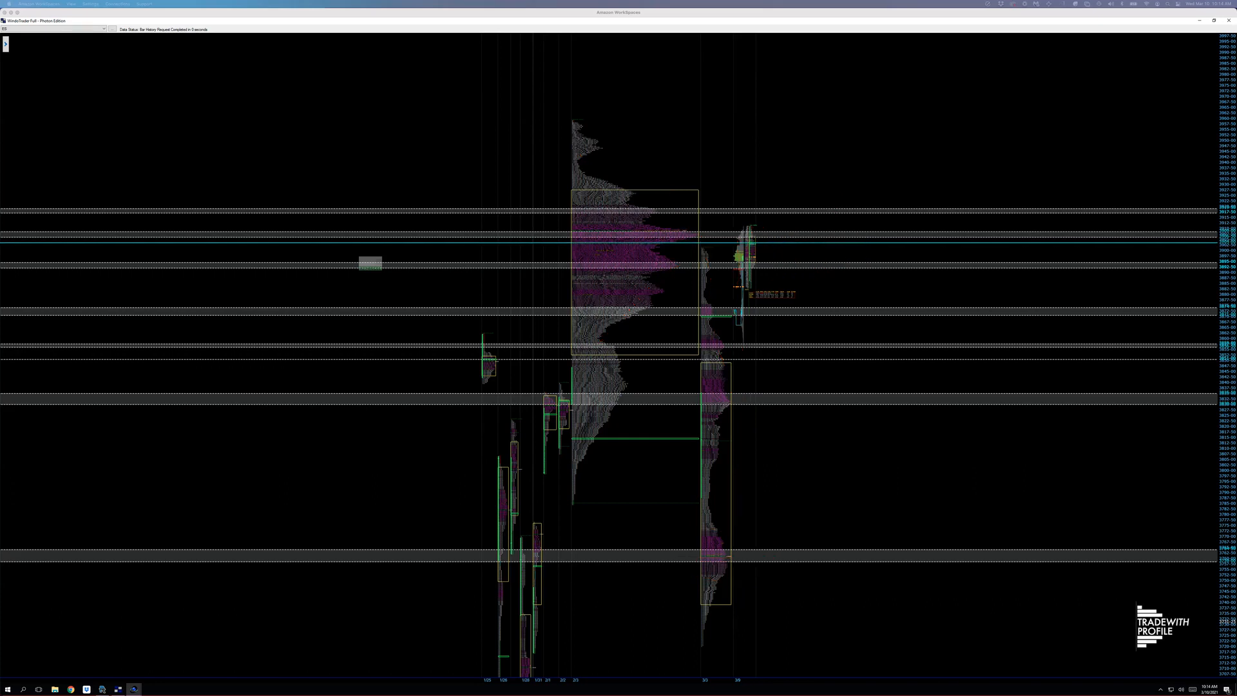